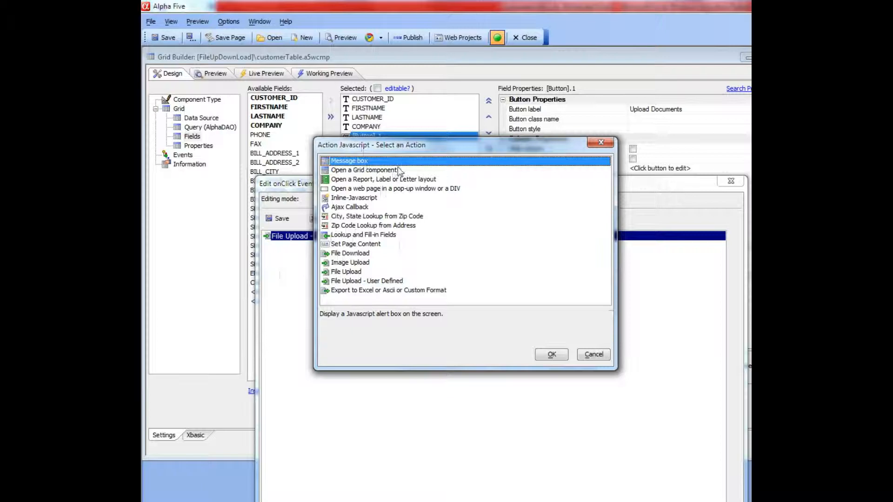
Review the descriptions of the File Download, File Upload and File Upload - User Defined actions without adding a new action
click(351, 256)
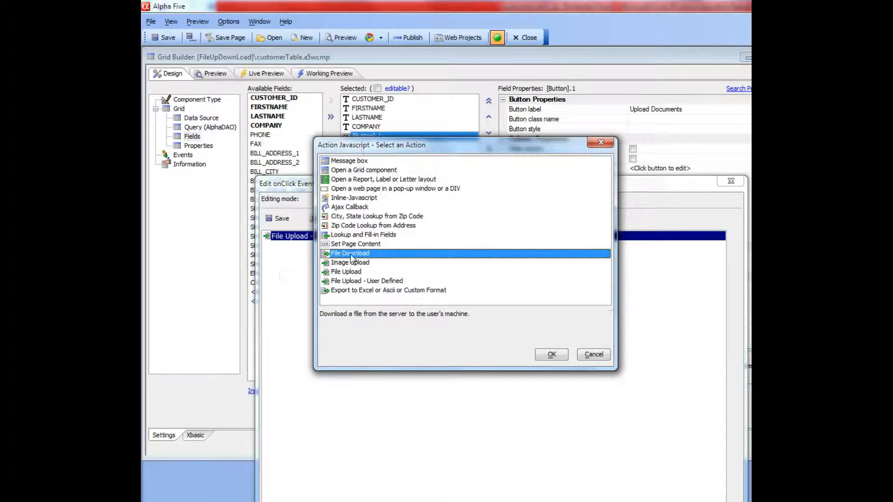
click(345, 272)
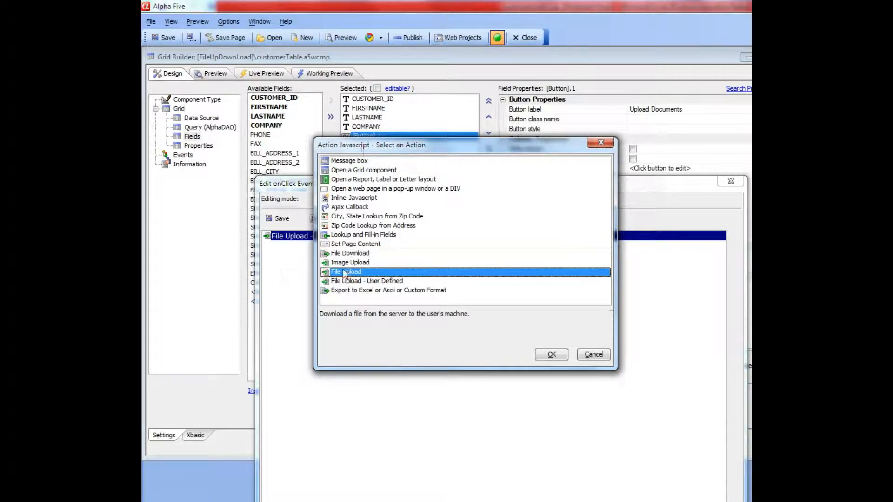
click(386, 282)
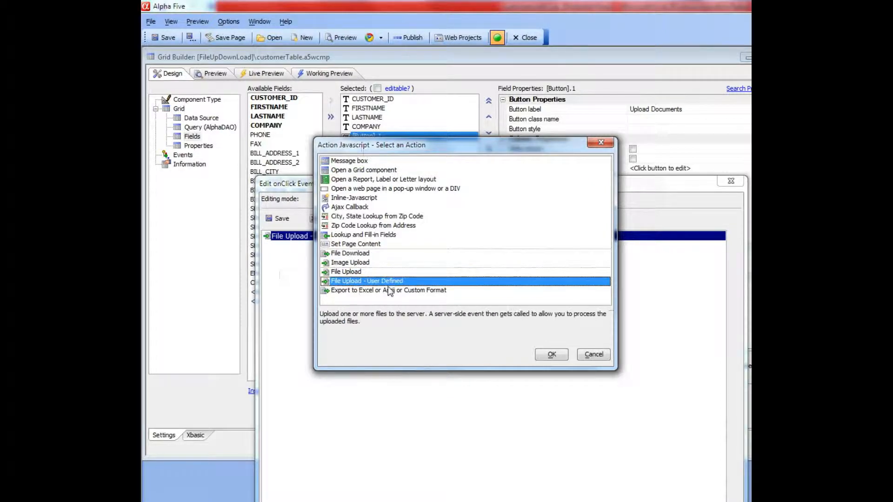
click(345, 273)
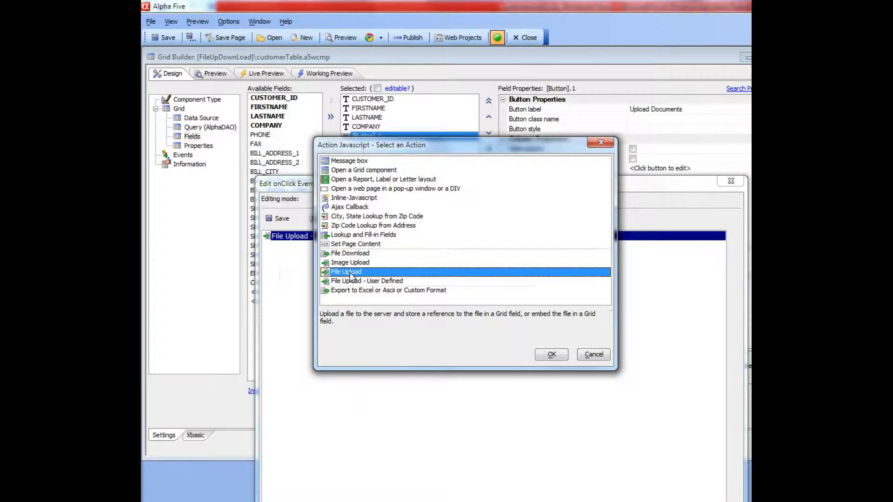
click(350, 282)
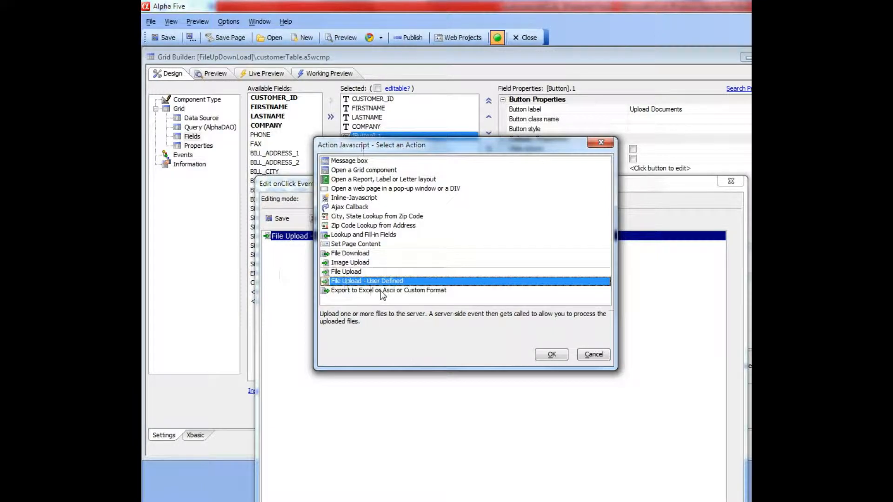
click(598, 357)
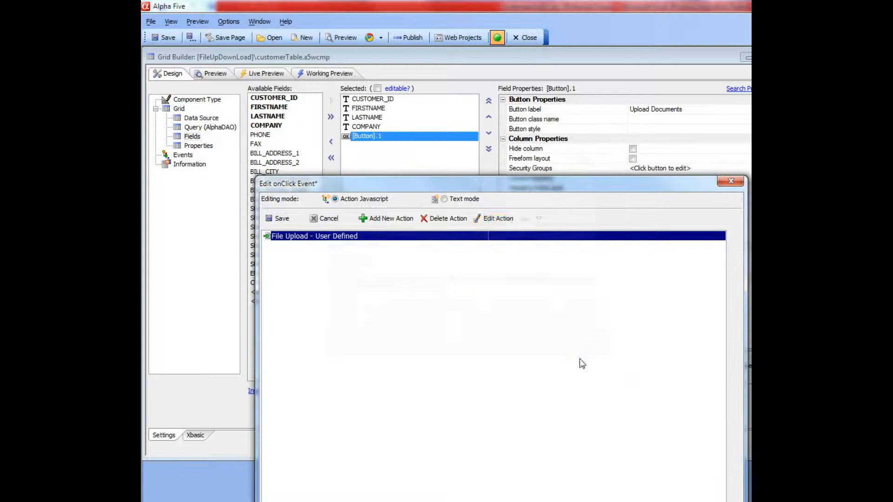
Open the button's existing File Upload - User Defined action and examine its allowed and disallowed file extension settings
click(487, 220)
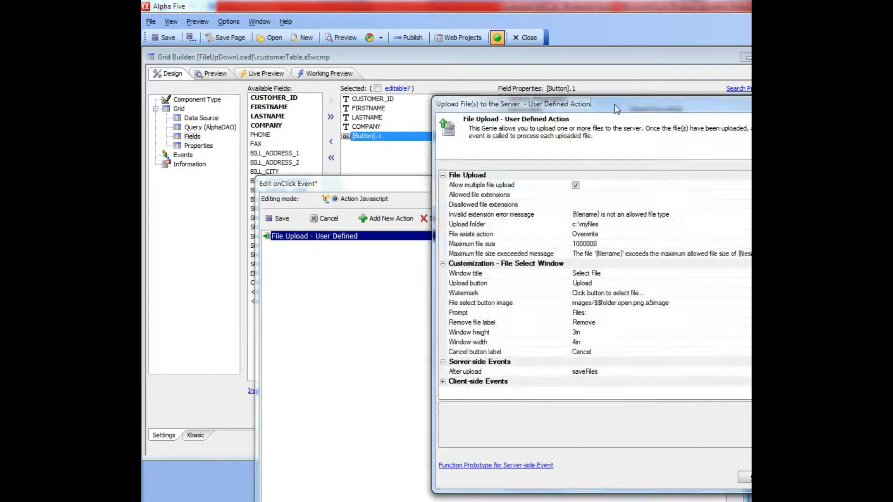
drag(616, 109, 425, 78)
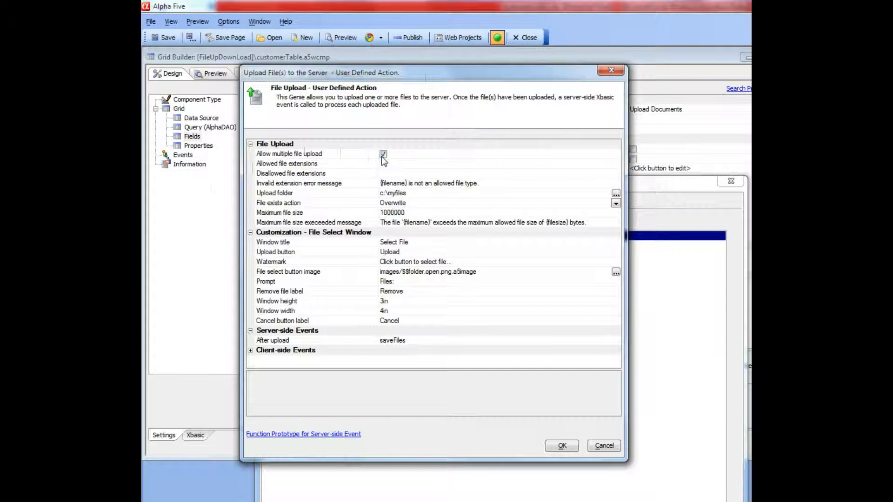
click(310, 166)
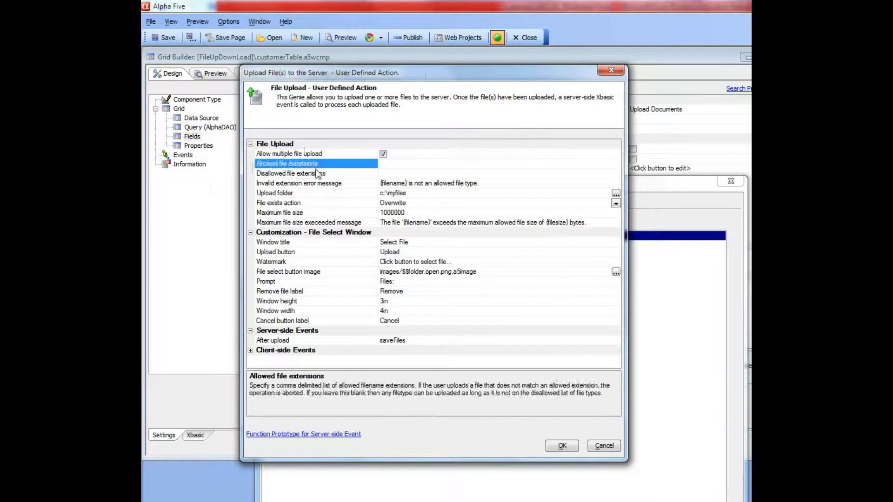
click(319, 176)
click(320, 165)
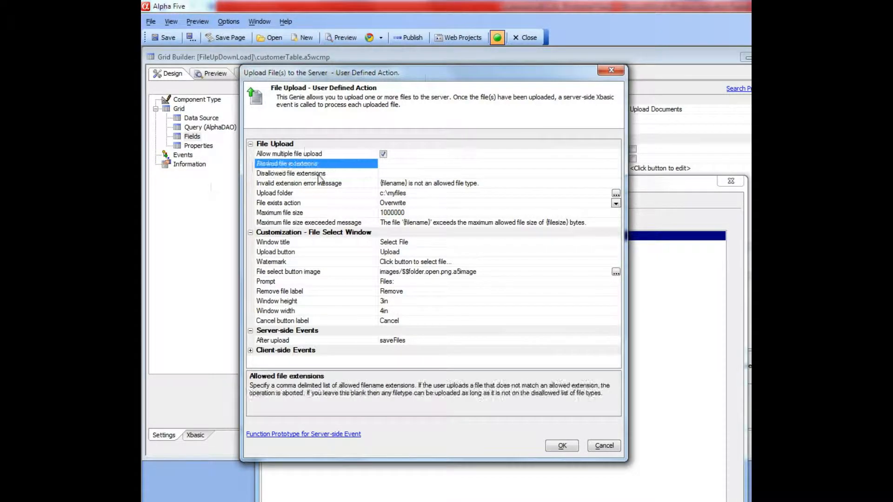
click(318, 175)
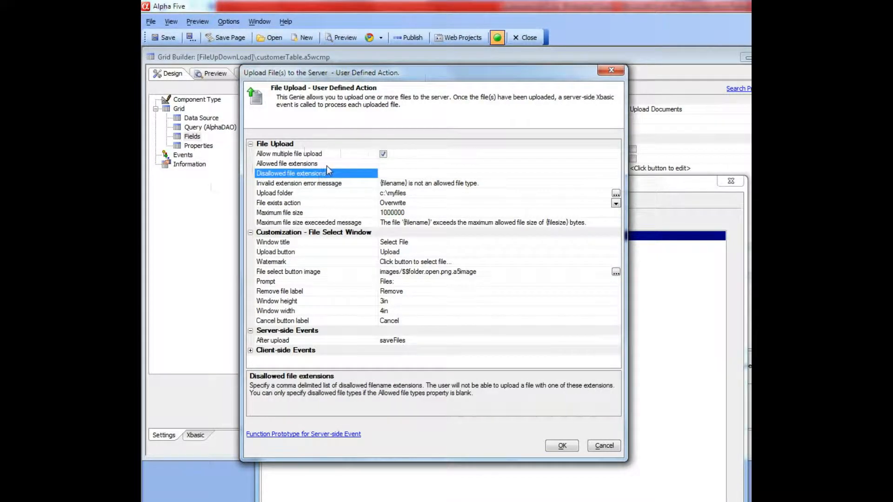
click(334, 164)
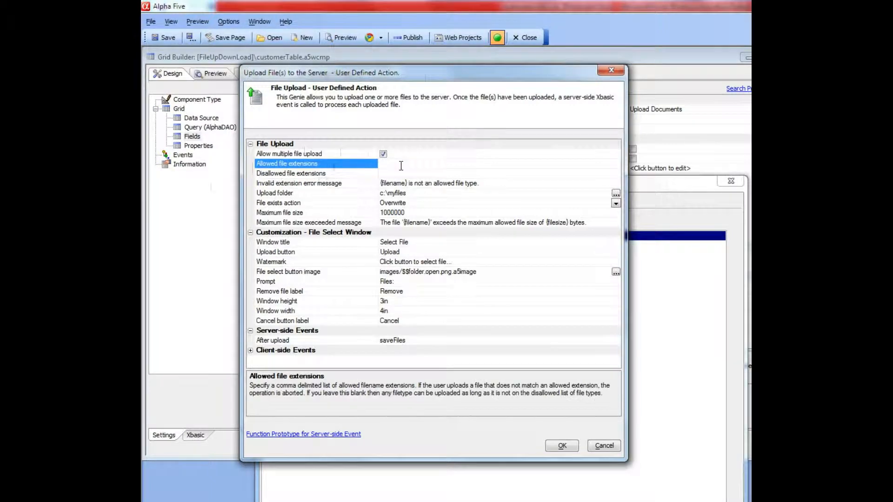
click(324, 174)
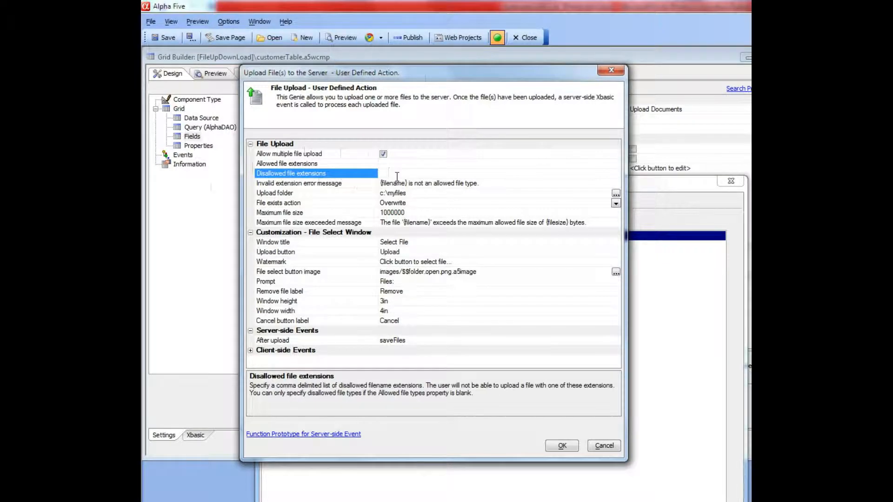
Examine the action's invalid extension error message, upload folder and server-side After upload settings
click(338, 183)
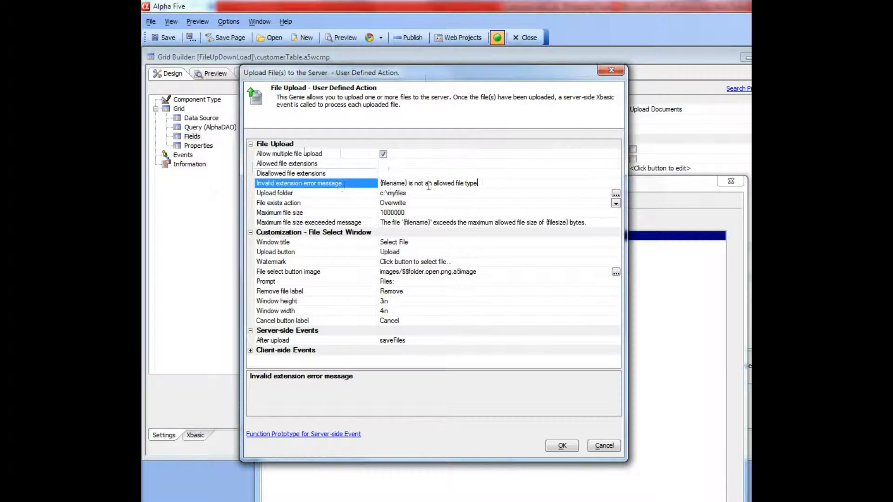
click(337, 194)
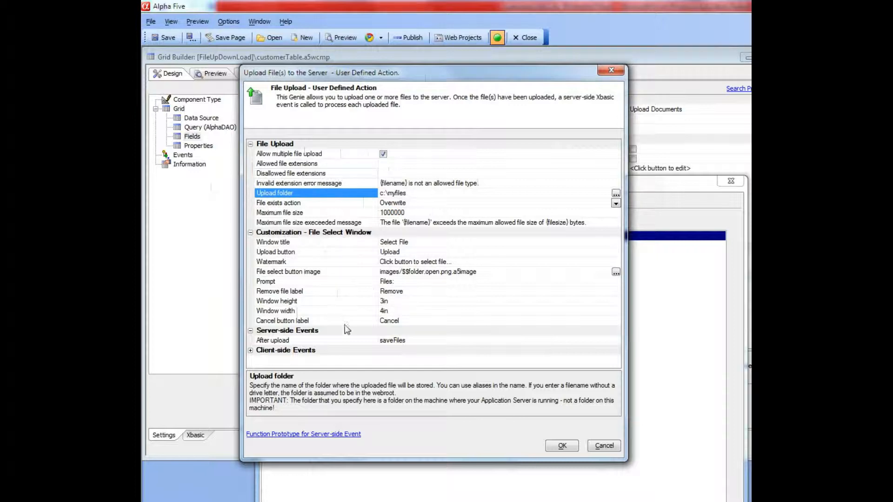
click(285, 341)
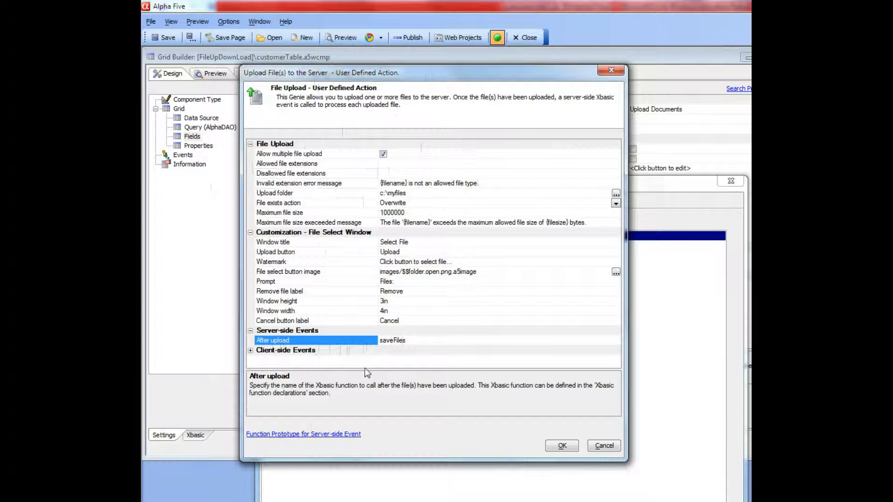
Open the function prototype for the server-side After upload event and examine the e object's properties, including e.fileArray
click(316, 436)
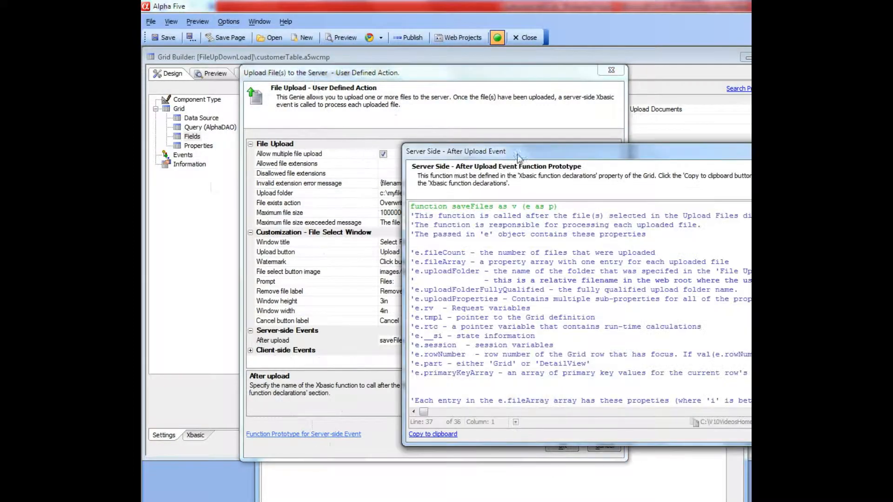
drag(524, 94, 341, 81)
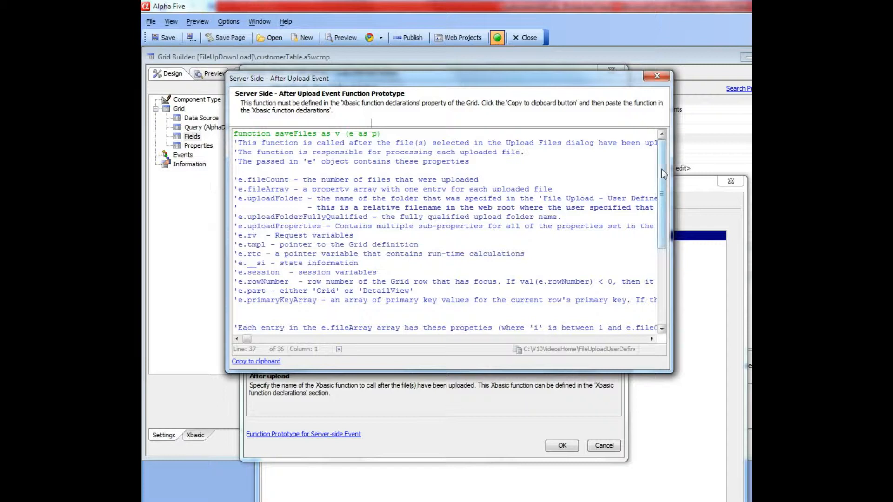
scroll(664, 181, down, 5)
scroll(672, 210, up, 1)
scroll(671, 210, up, 4)
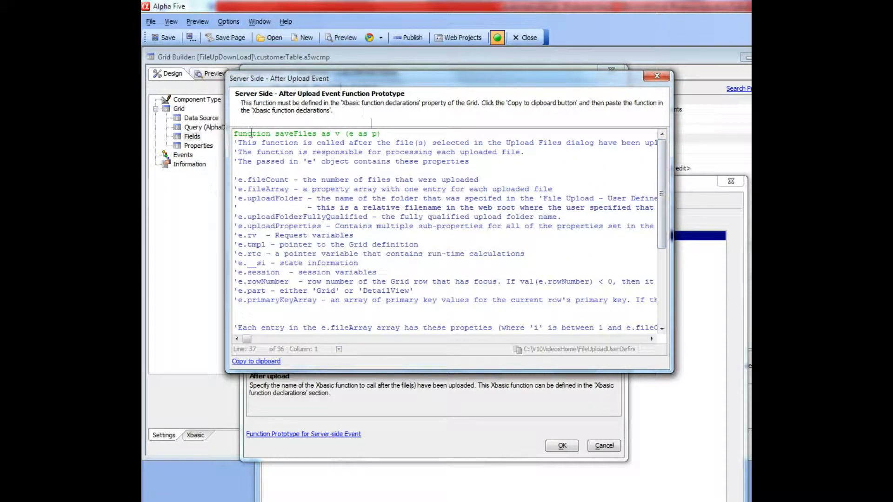
drag(357, 80, 355, 137)
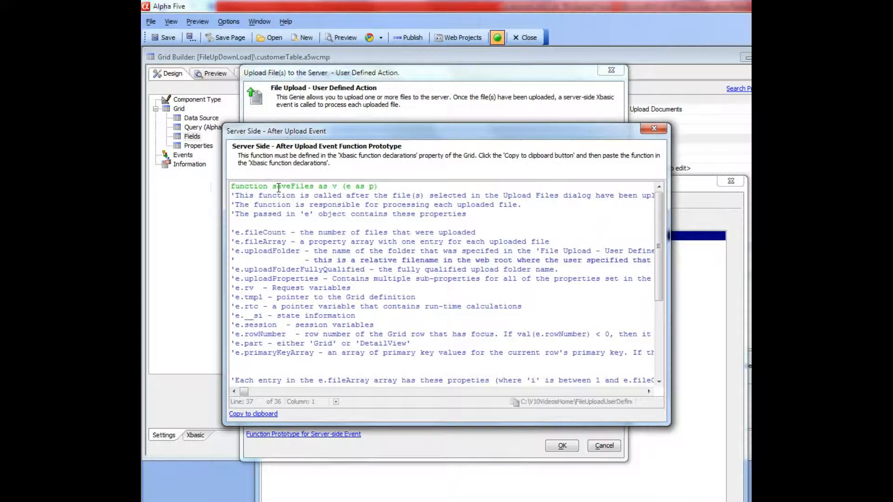
double_click(347, 186)
mouse_move(660, 214)
mouse_down()
mouse_move(663, 289)
mouse_move(660, 217)
mouse_up()
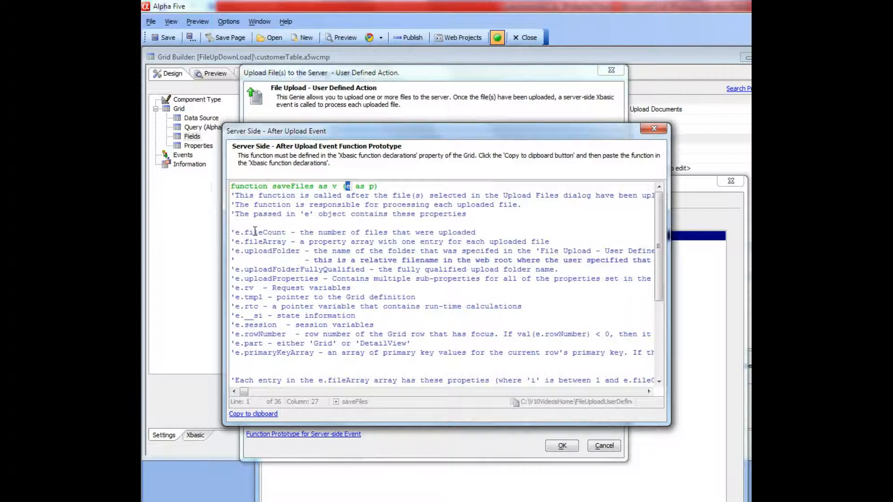
drag(234, 241, 286, 242)
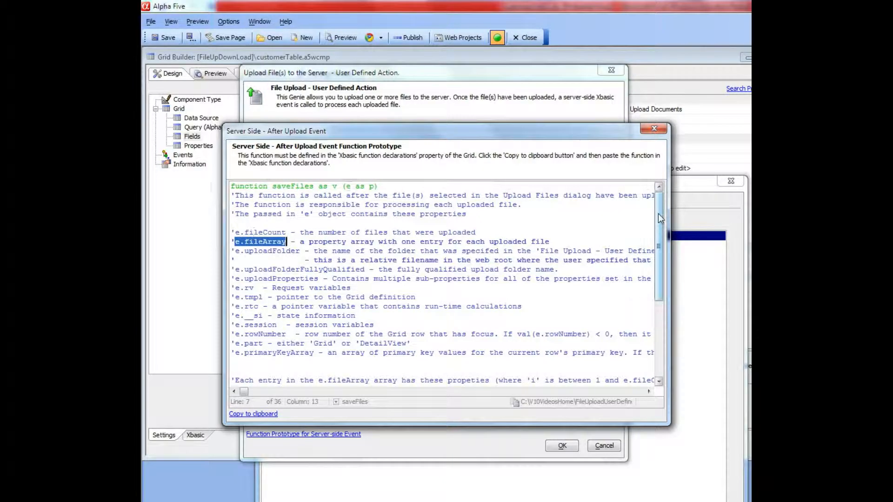
click(285, 241)
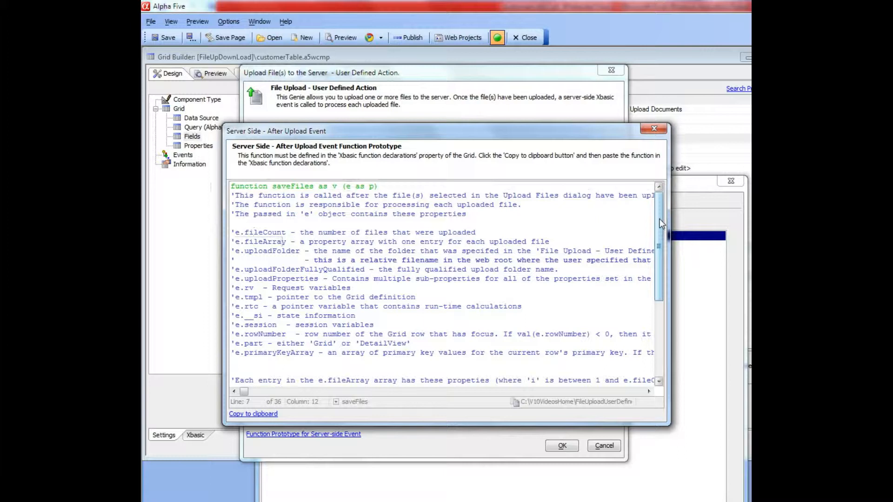
Examine the properties of each e.fileArray entry in the prototype, such as data, fileName and encoding
drag(660, 224, 668, 284)
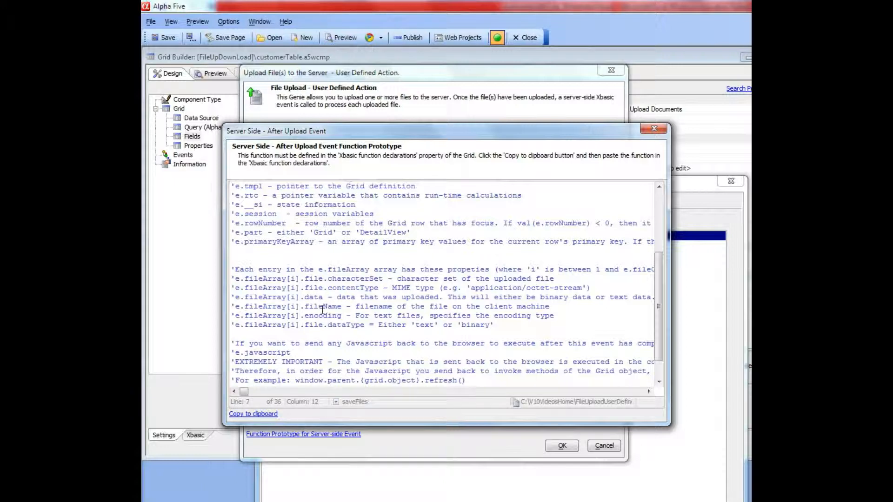
click(319, 307)
click(323, 316)
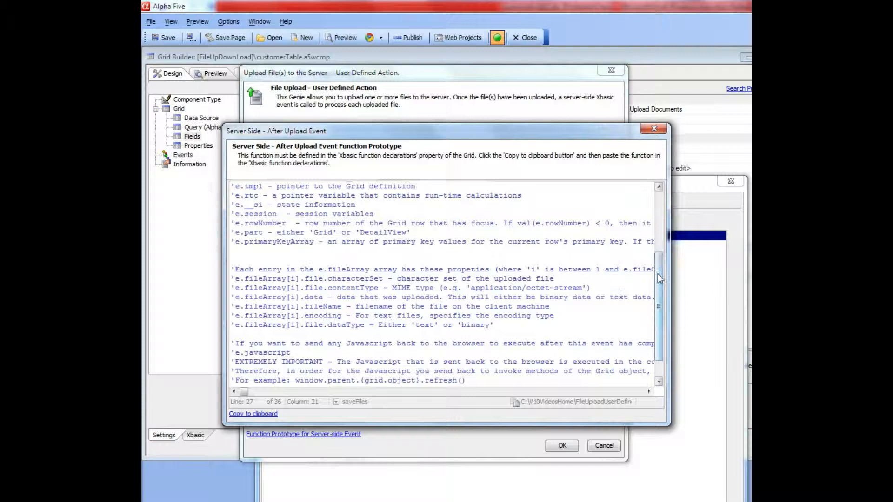
drag(659, 277, 659, 227)
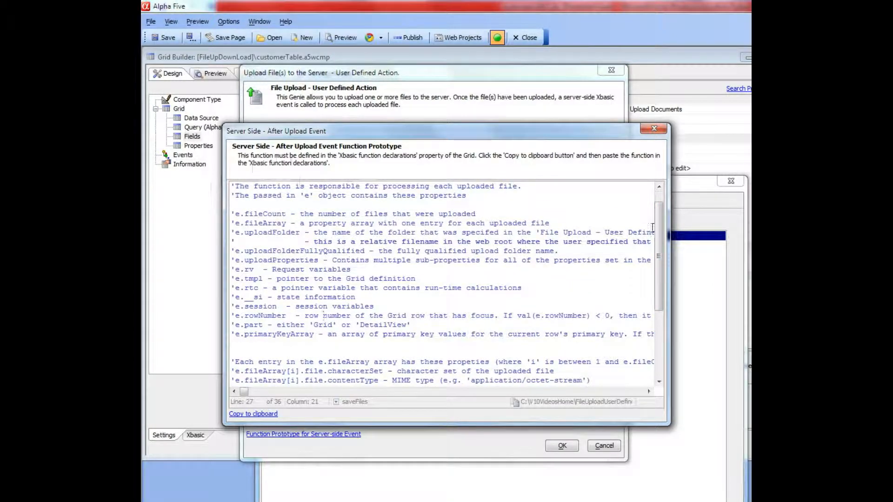
drag(659, 241, 659, 276)
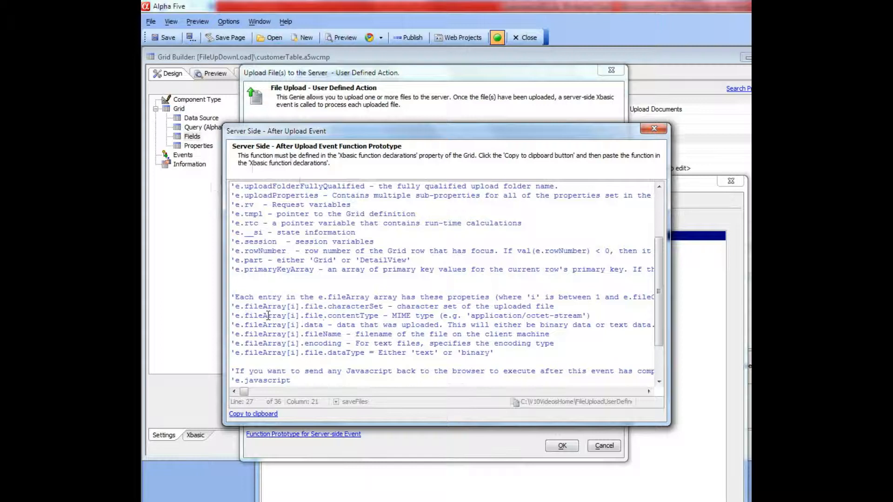
scroll(275, 312, down, 1)
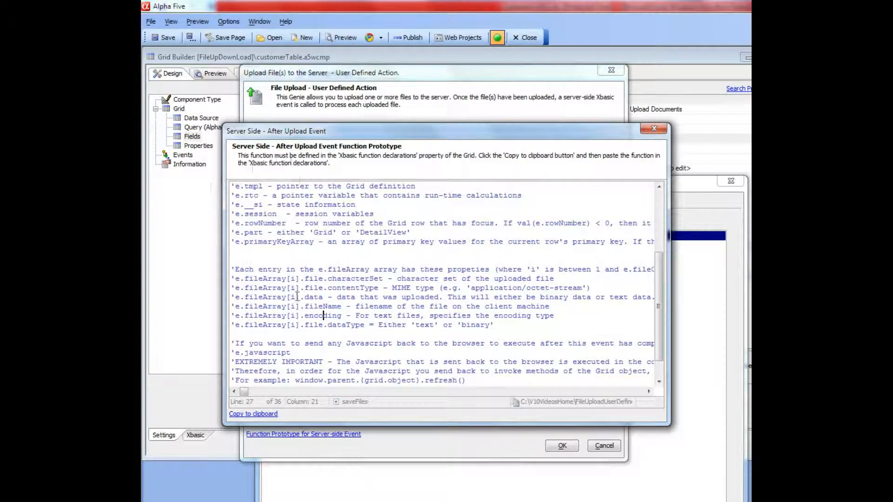
Close the function prototype, accept the file upload action's settings and save the button's onClick event
click(654, 130)
click(562, 445)
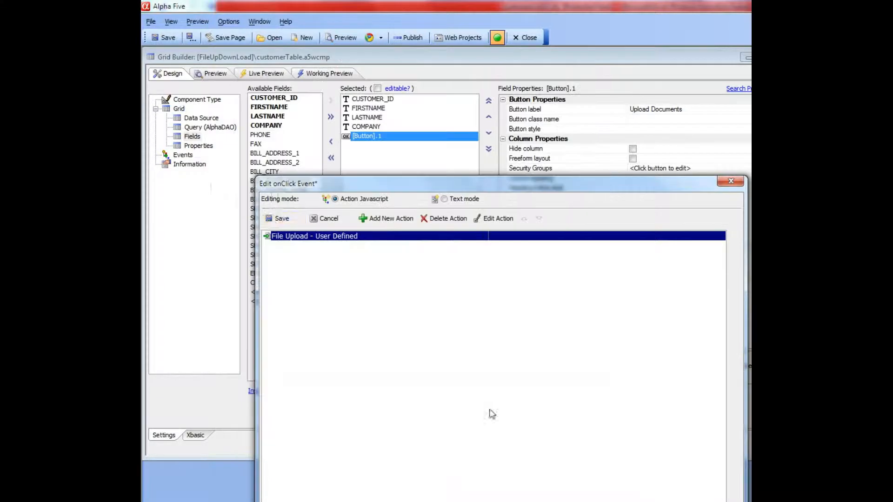
click(280, 219)
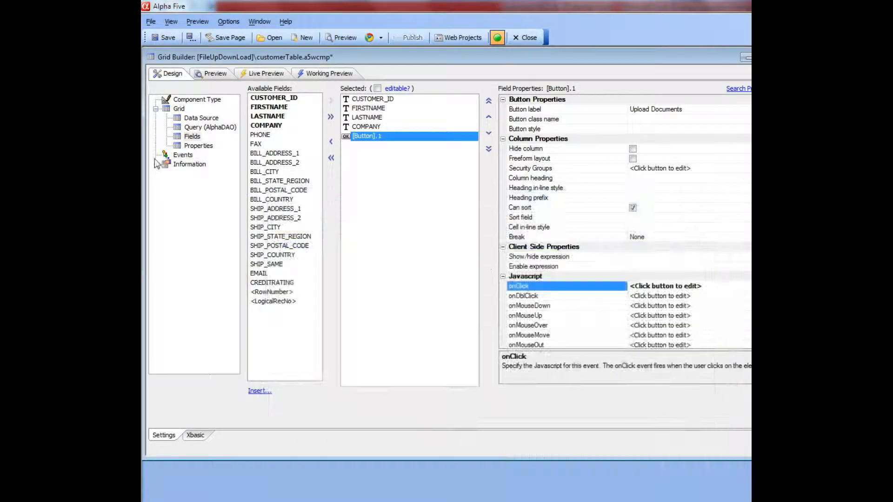
Open the Xbasic function declarations in the grid's Miscellaneous properties to view the saveFiles function
click(199, 146)
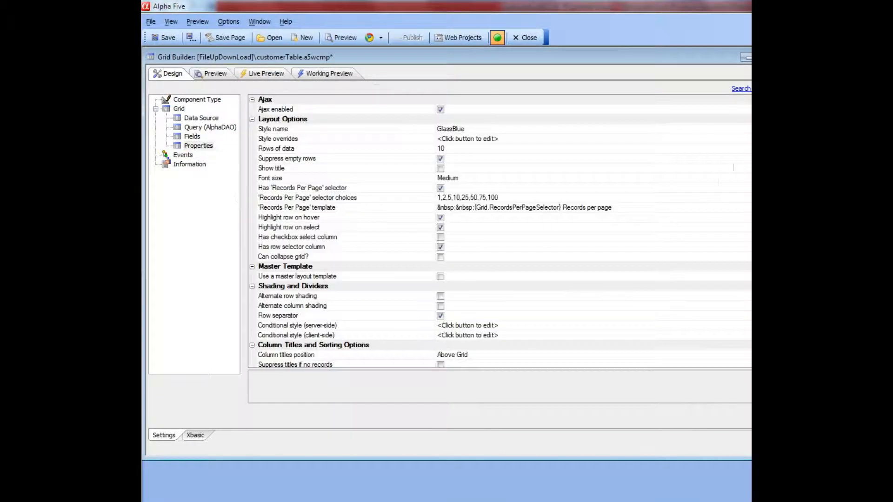
scroll(500, 232, down, 12)
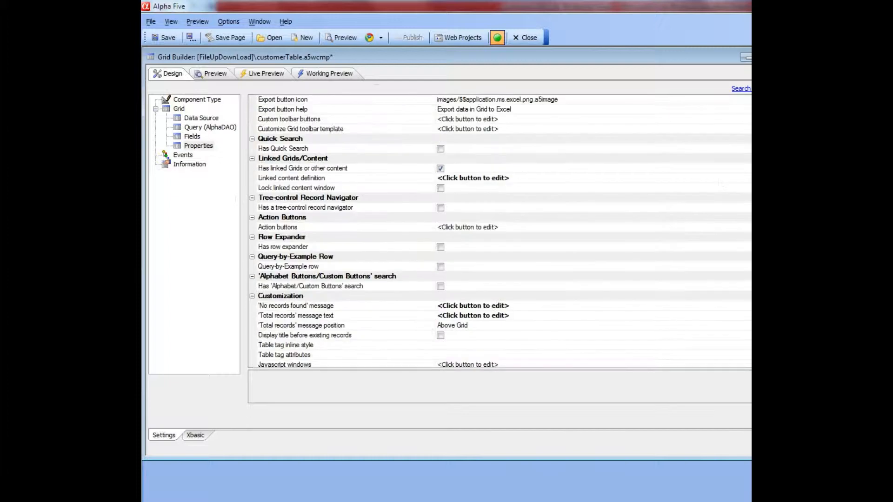
scroll(500, 232, down, 10)
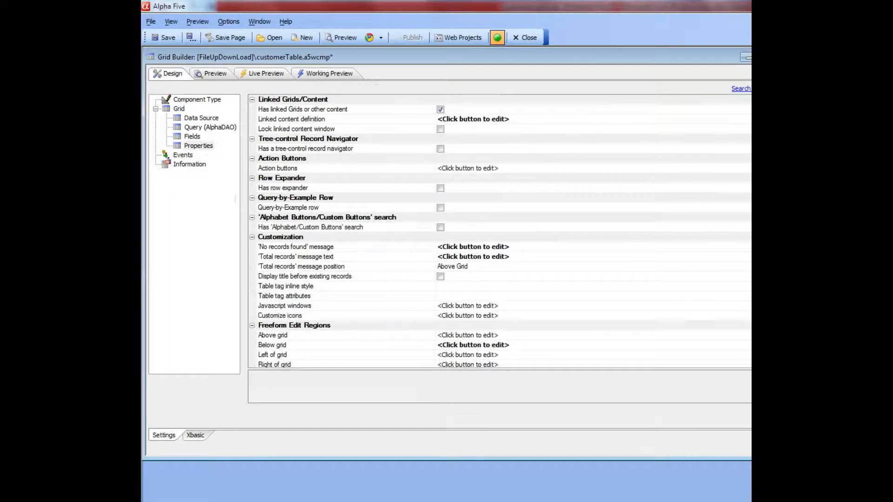
scroll(300, 315, down, 6)
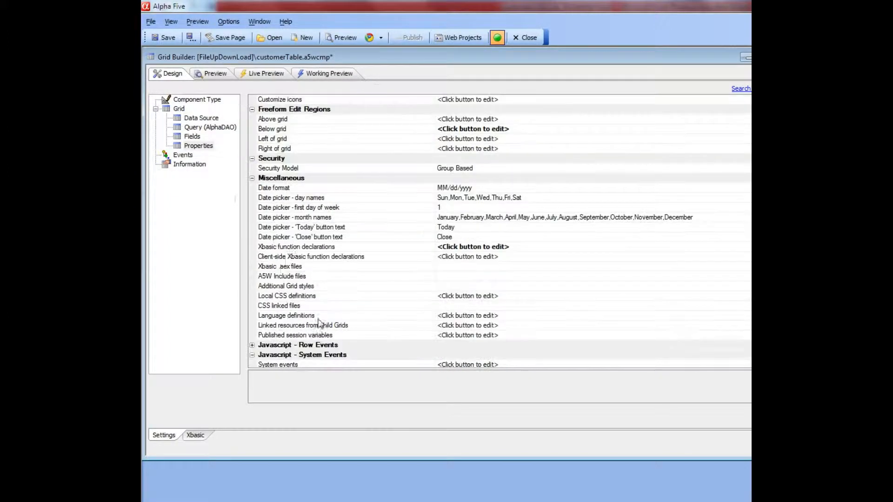
click(411, 246)
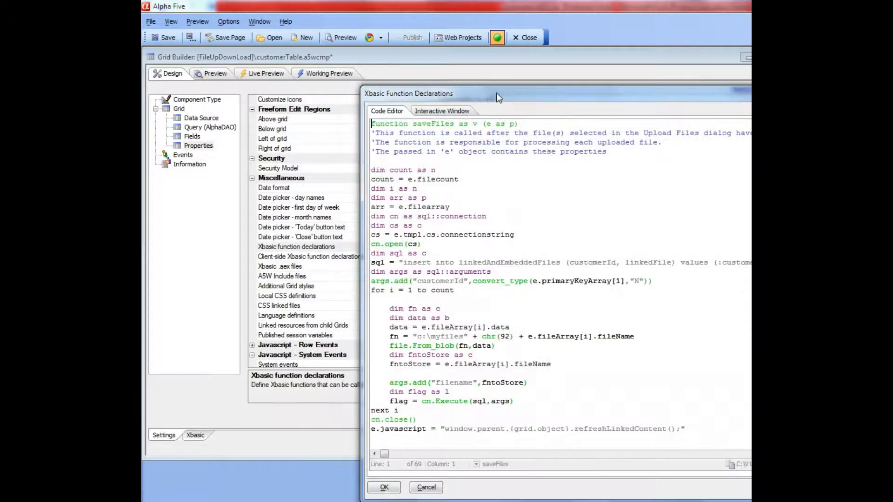
Examine the e.filecount, e.filearray and e.tmpl.cs.connectionstring references in the saveFiles function
drag(495, 93, 311, 57)
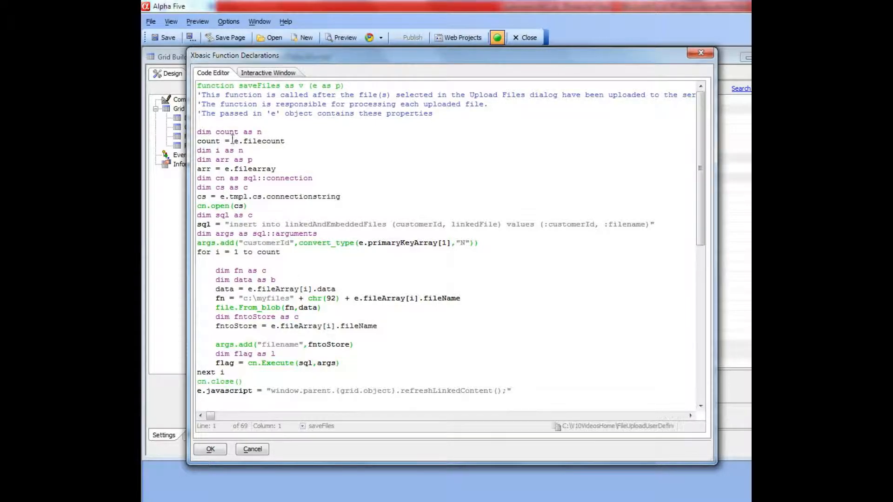
drag(229, 141, 285, 141)
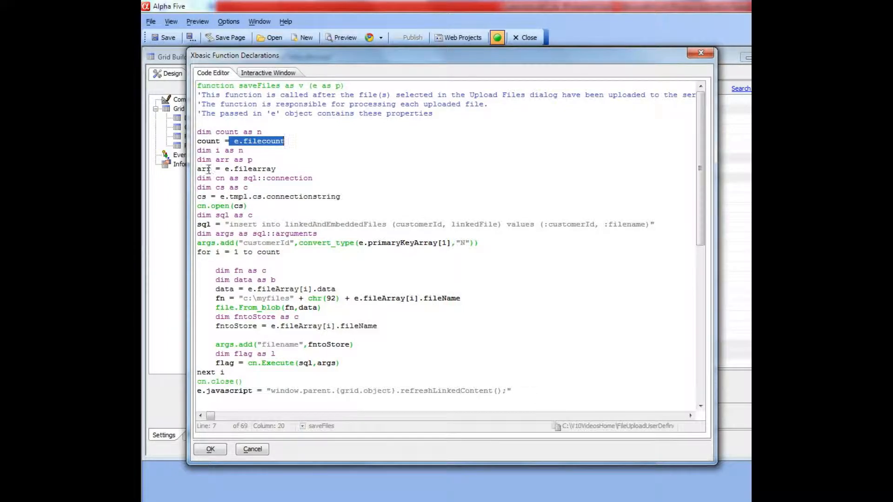
drag(225, 168, 282, 169)
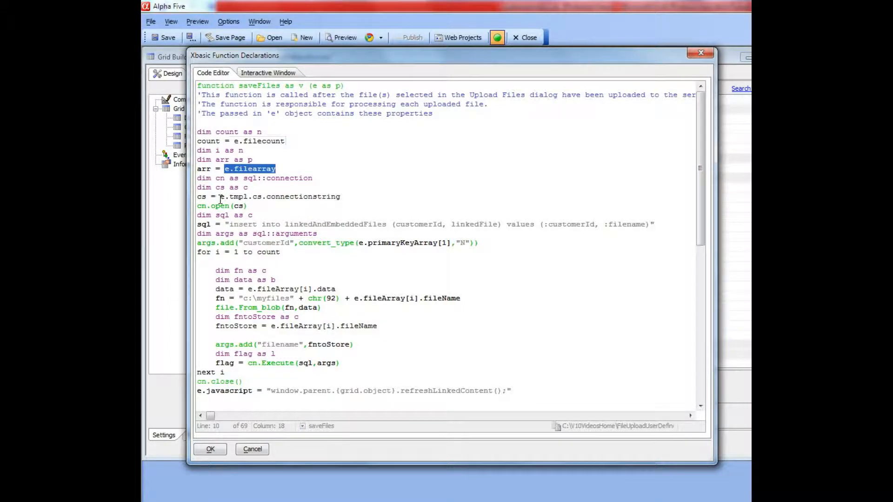
drag(220, 197, 341, 199)
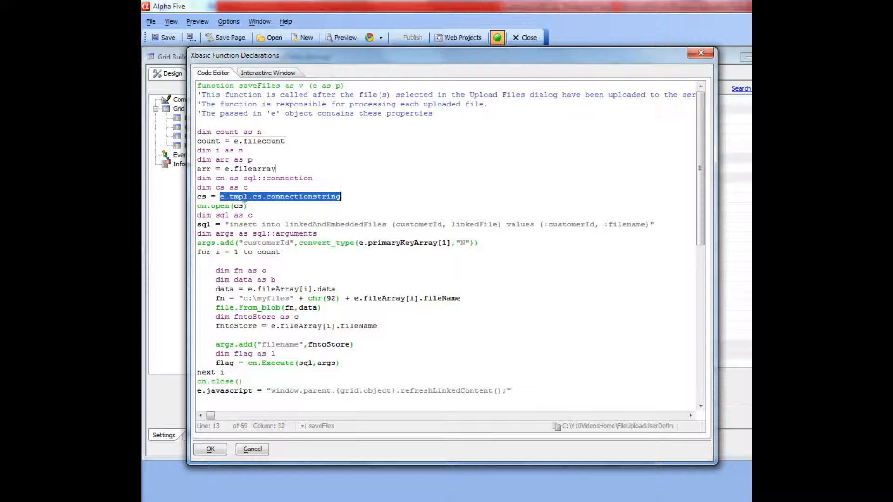
Close the function declarations and locate the tmpl.cs.ConnectionString property in the grid's Xbasic definition
click(707, 57)
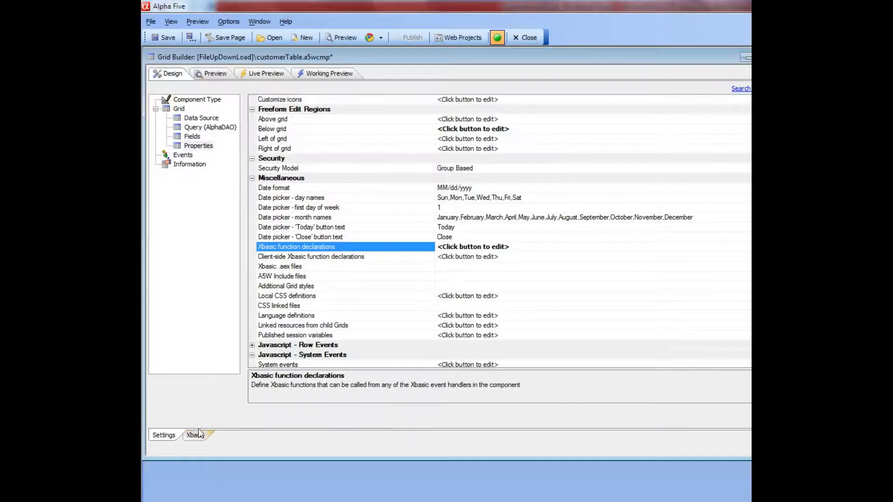
click(195, 435)
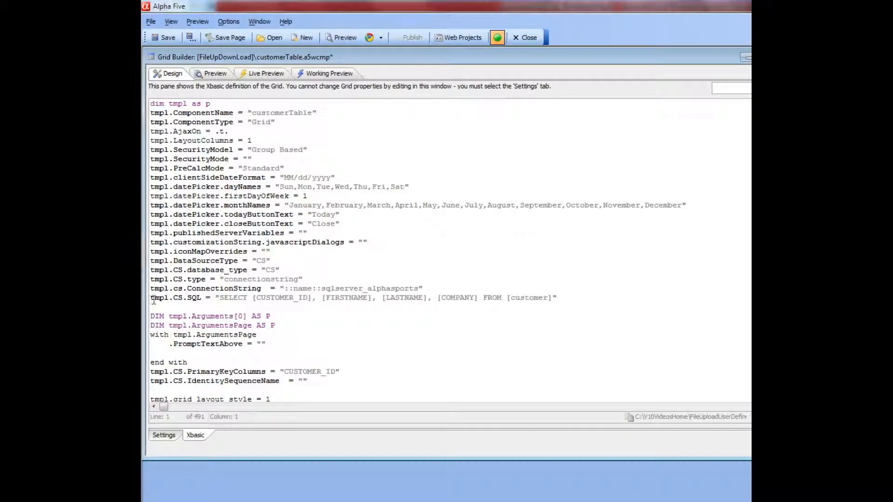
drag(151, 289, 256, 289)
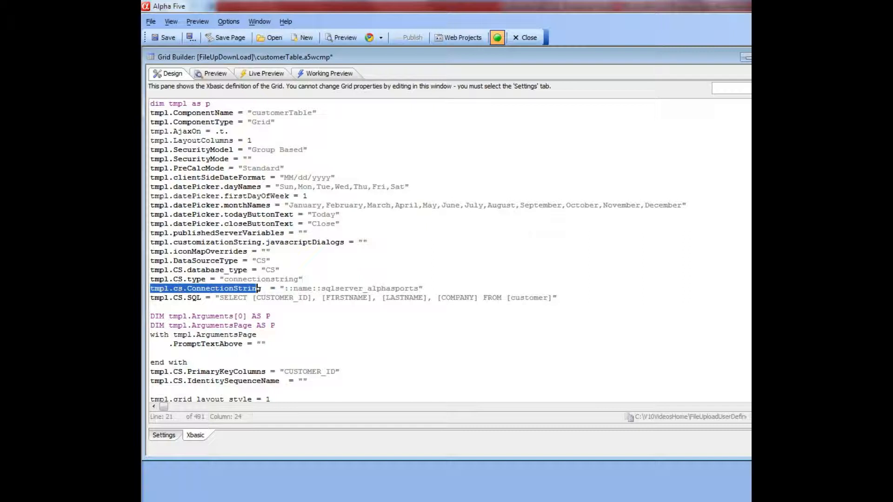
Return to the grid's settings, reopen the Xbasic function declarations and examine the connection string and SQL insert lines of saveFiles
click(165, 435)
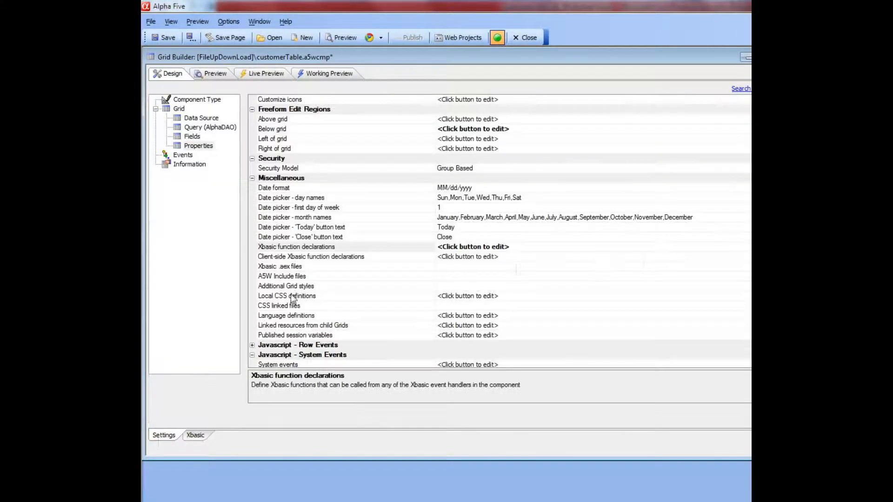
click(756, 248)
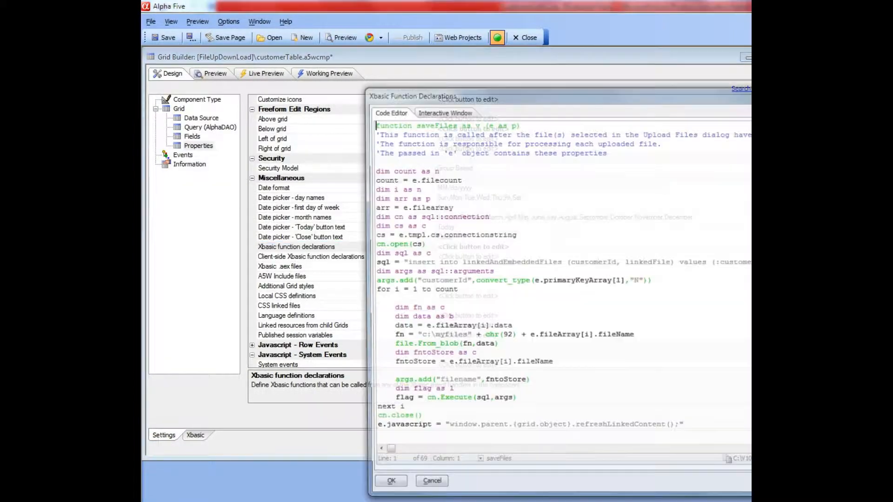
drag(484, 94, 351, 86)
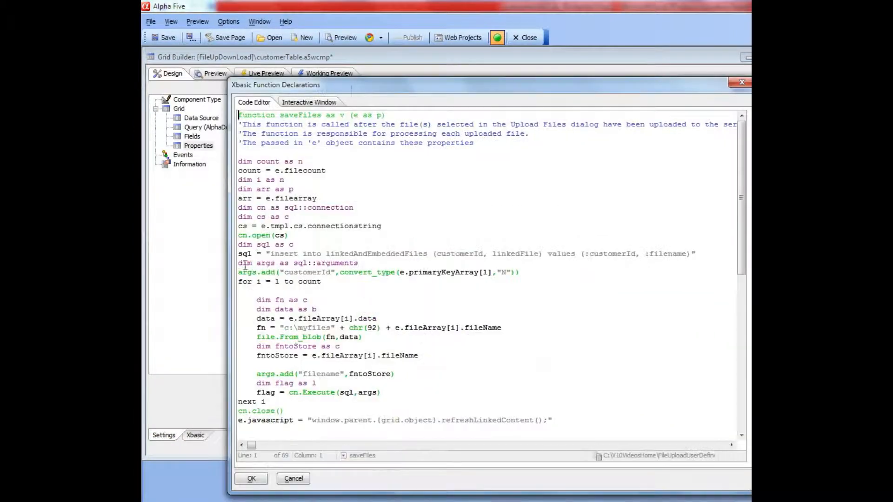
click(262, 226)
click(284, 253)
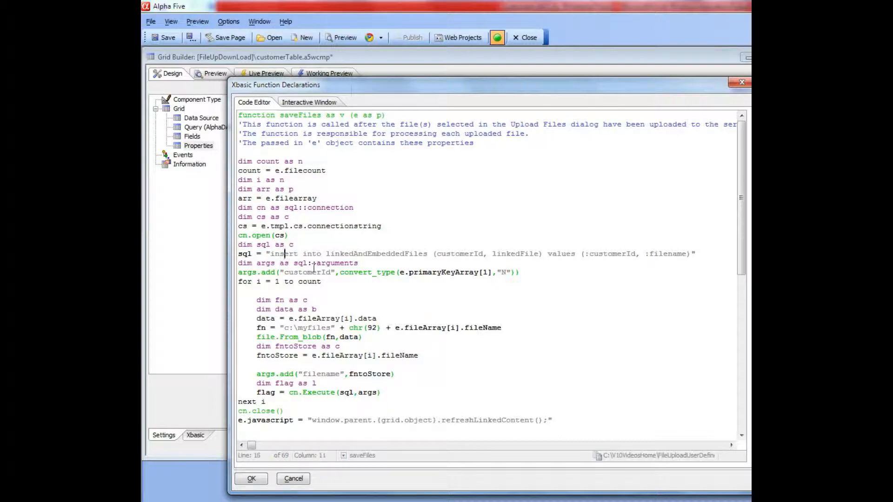